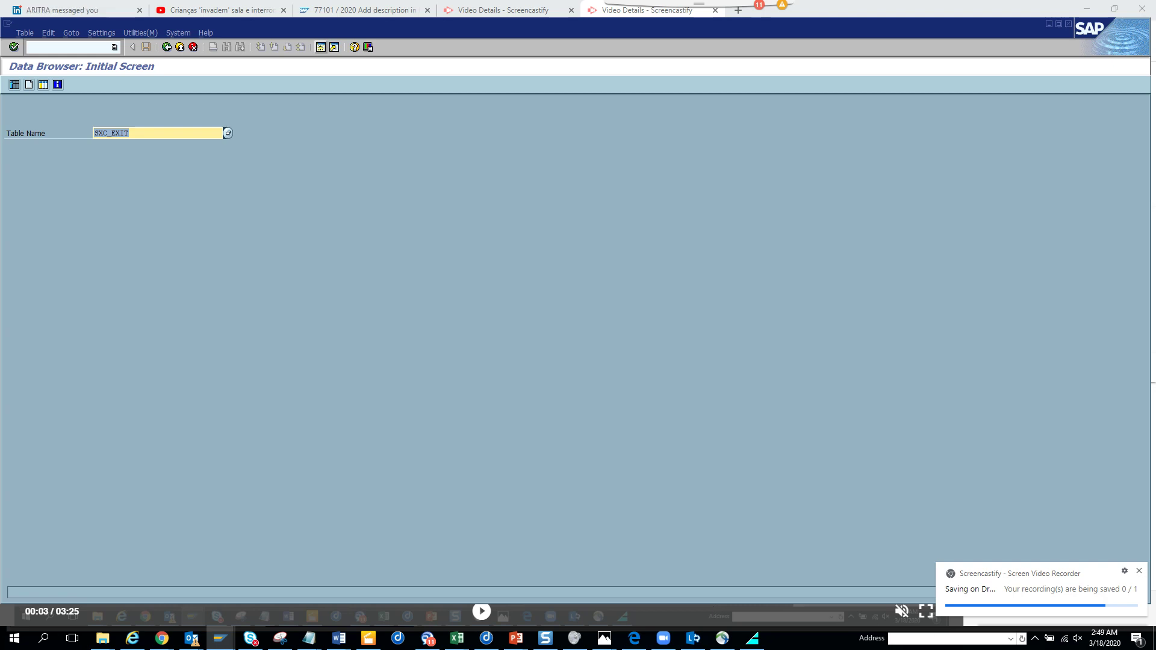
Open table ENHHEADER in SE16 with the Enh.Impl. filter set to z*
left_click(1140, 571)
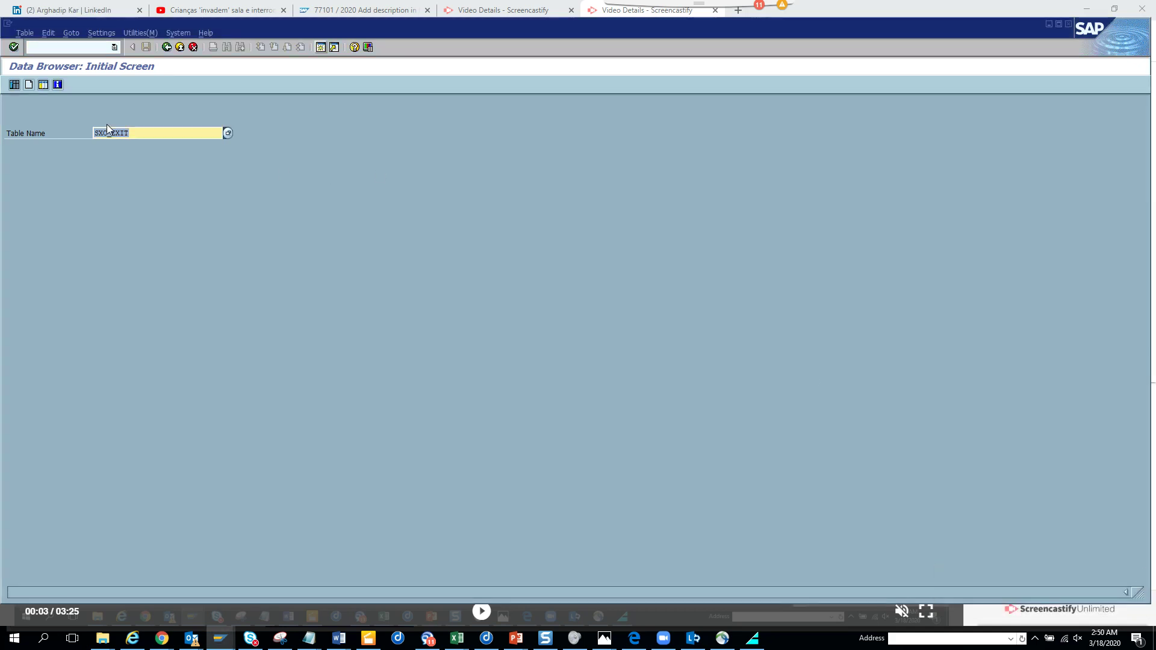
key("BackSpace")
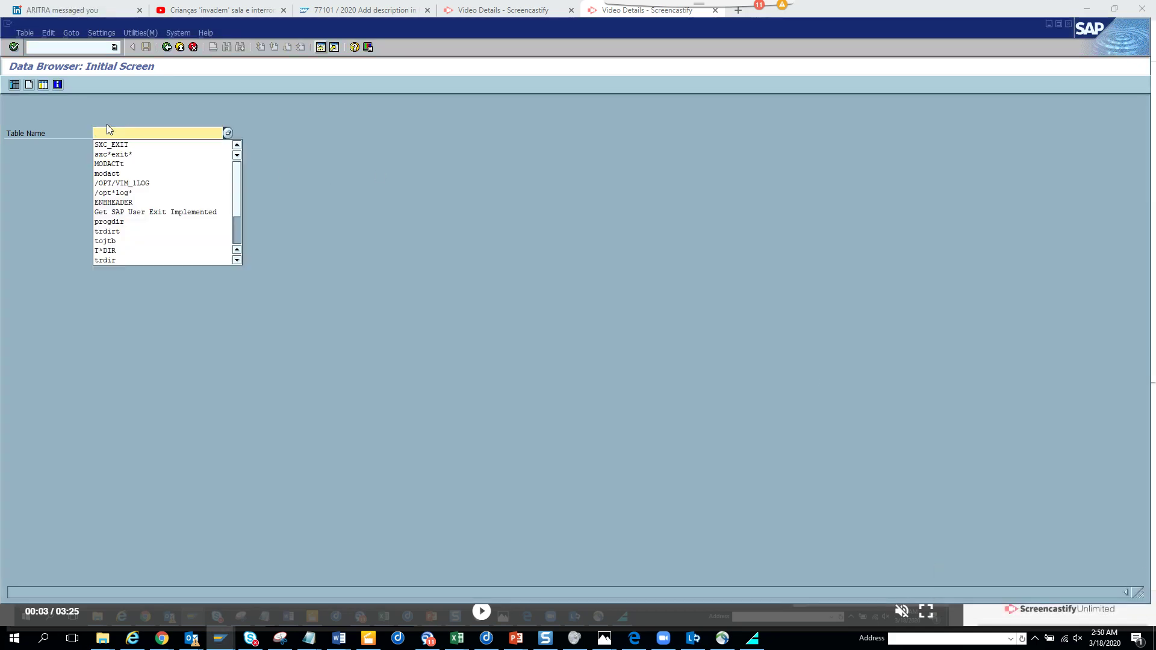
left_click(128, 202)
key("Return")
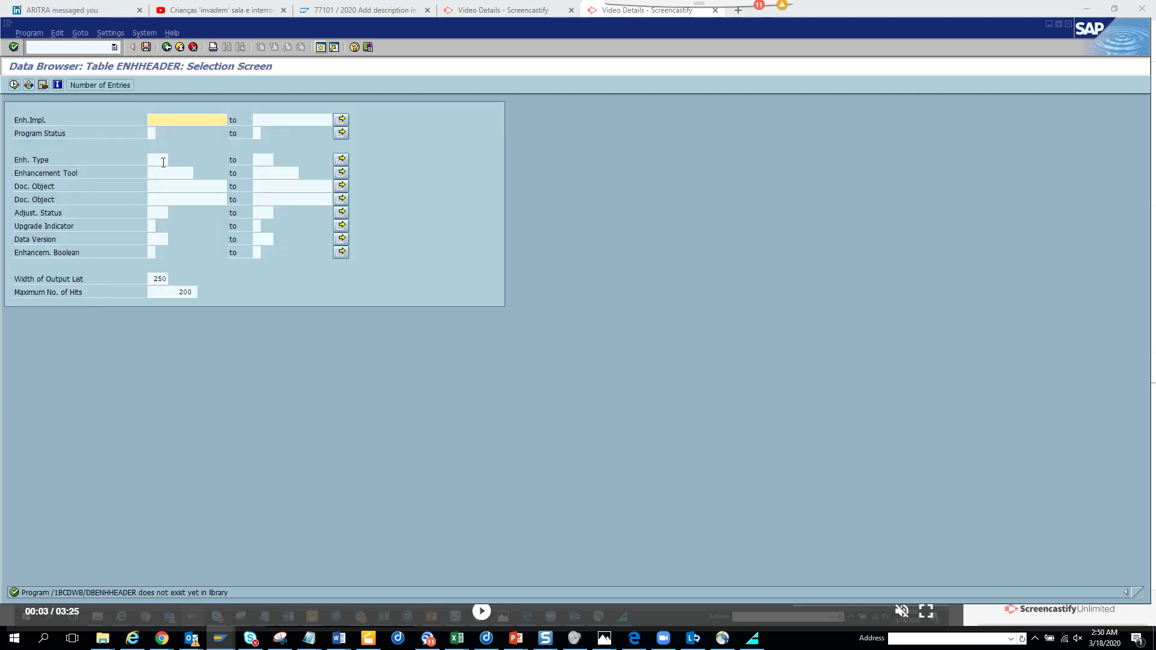
type("z")
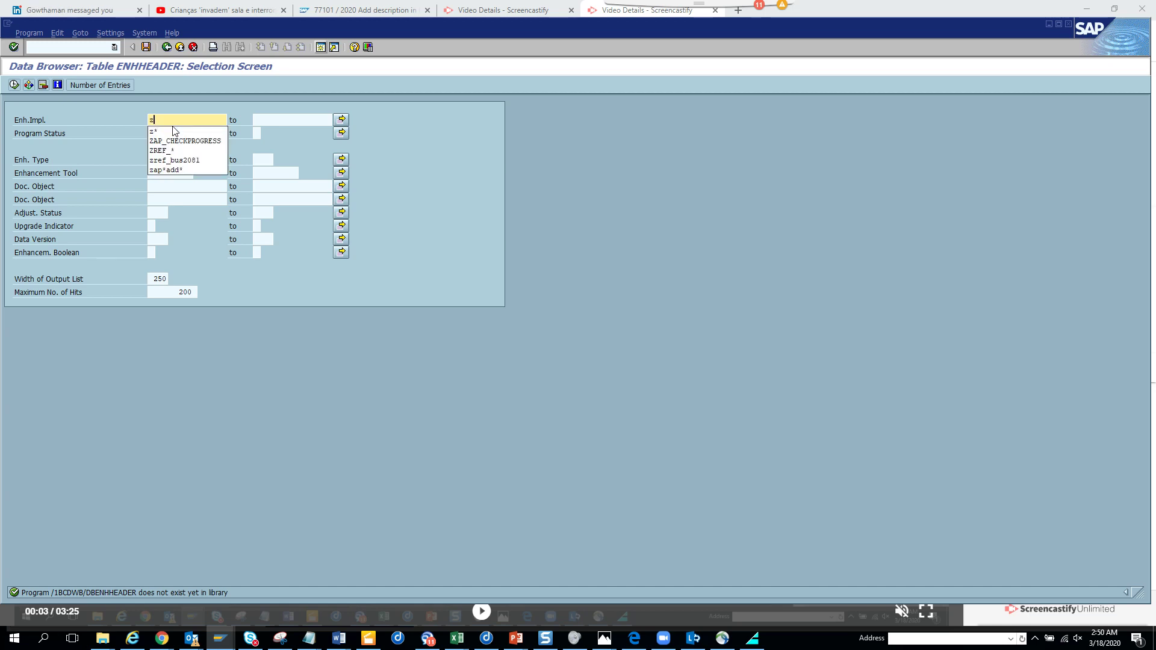
left_click(174, 130)
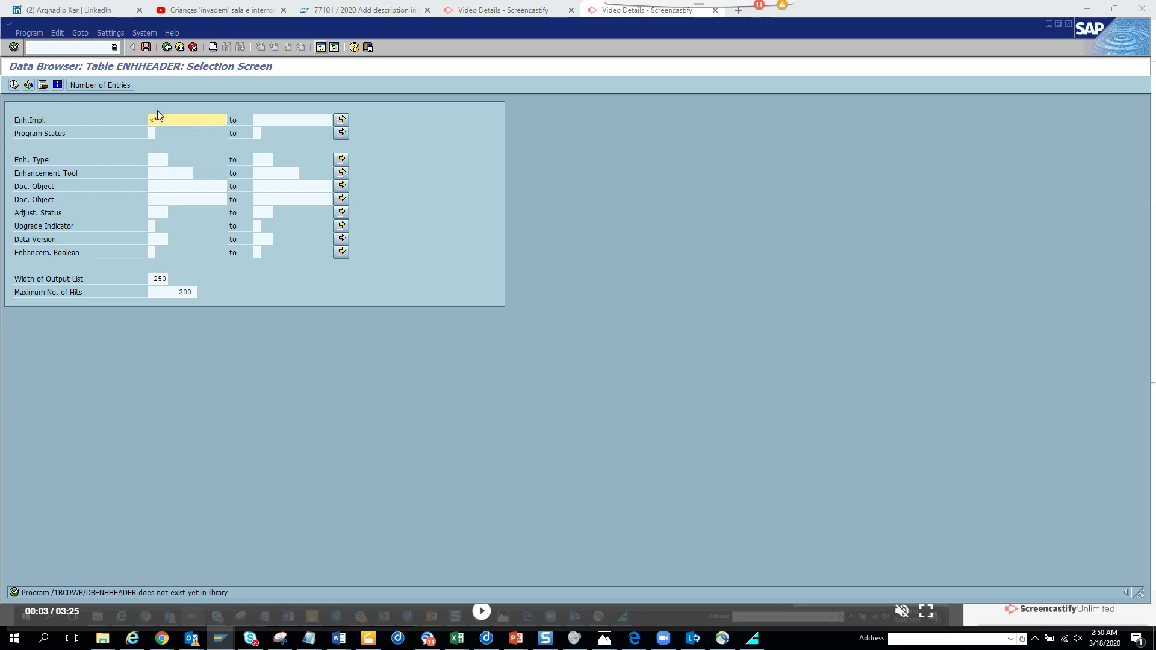
Run the selection, open the ZM2B_DEFAULT_LOCAL record, and start a second session
left_click(13, 84)
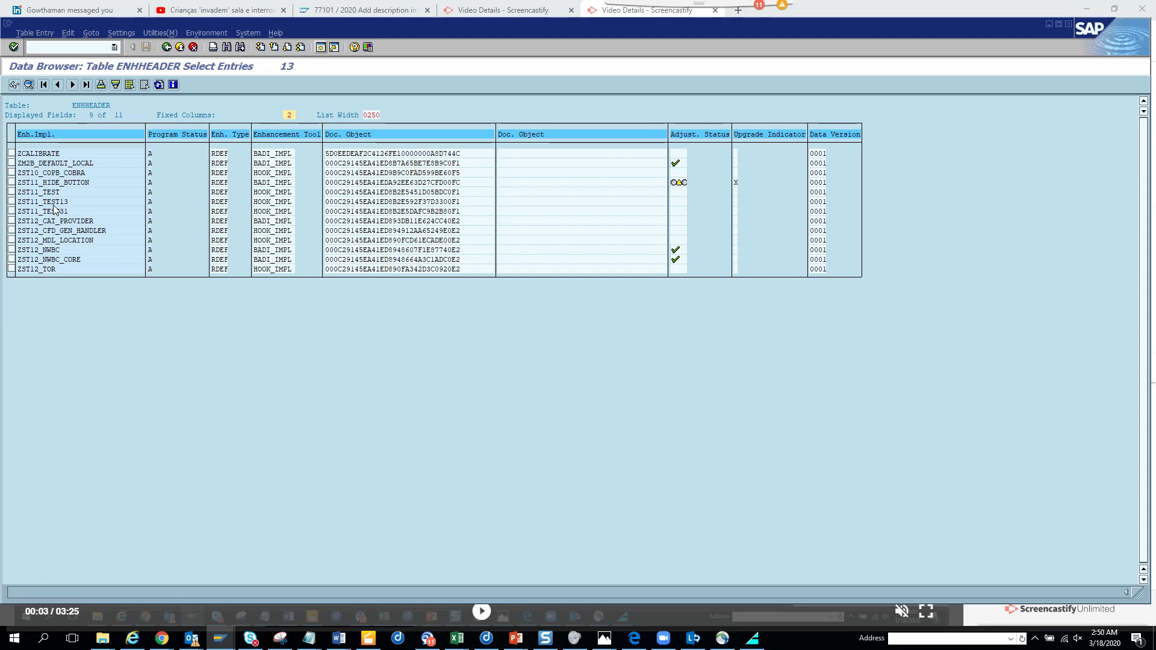
double_click(71, 165)
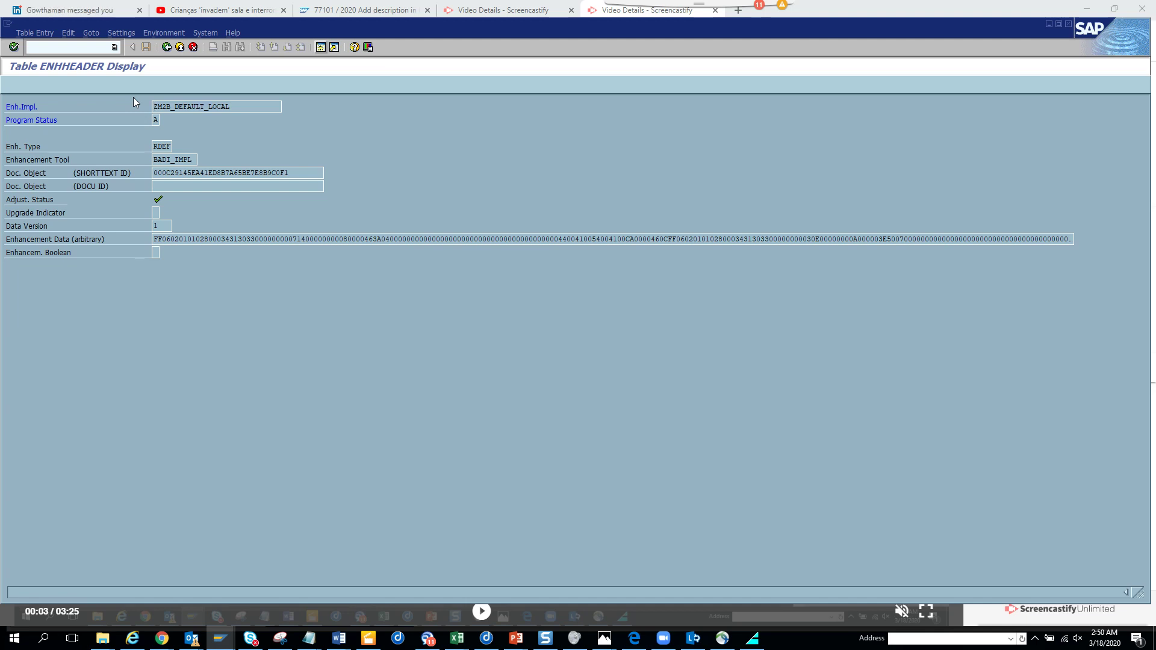
left_click(320, 48)
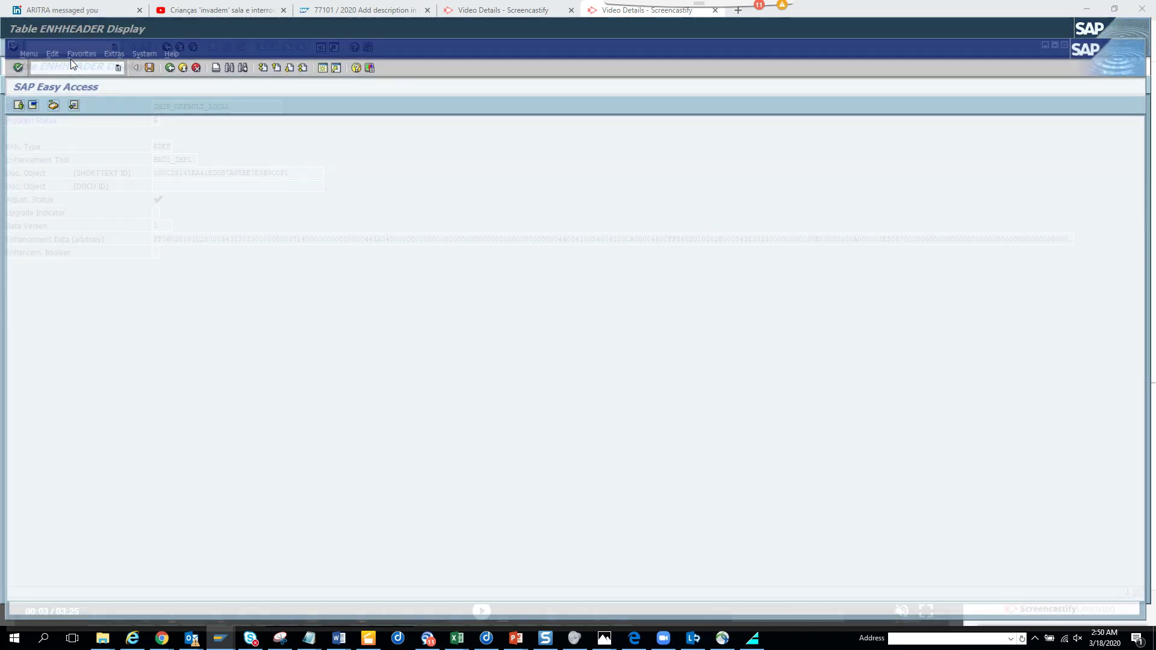
Display ZM2B_DEFAULT_LOCAL in SE19, showing BAdI implementation ZM2B_MGW_FND_LOCAL
type("se")
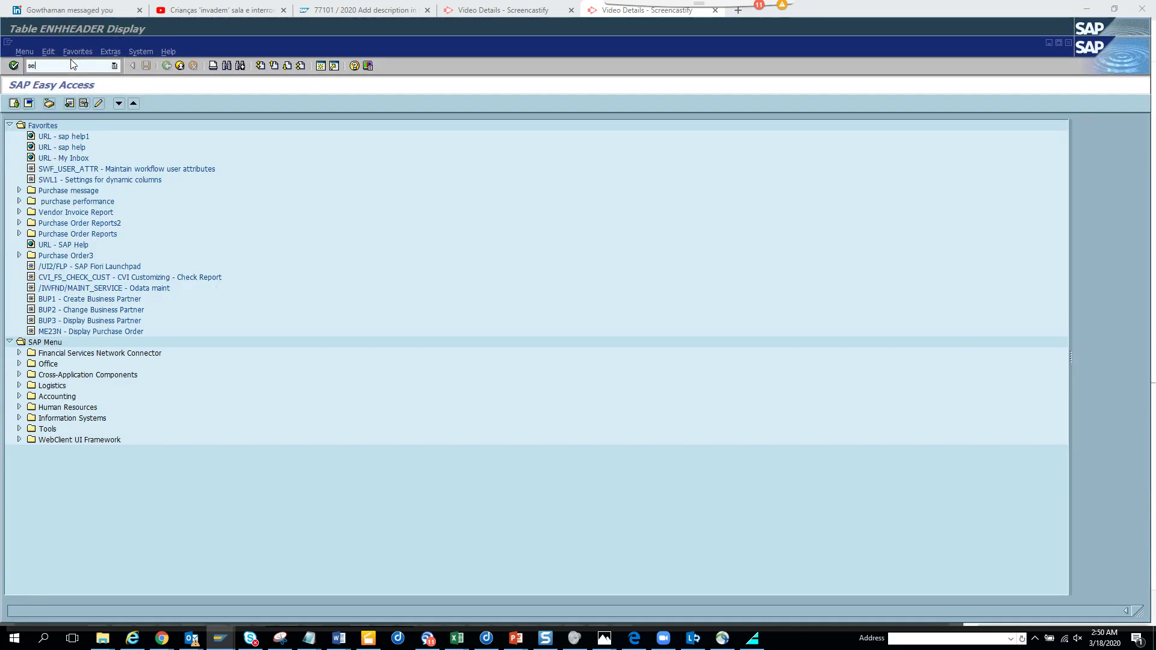
type("19")
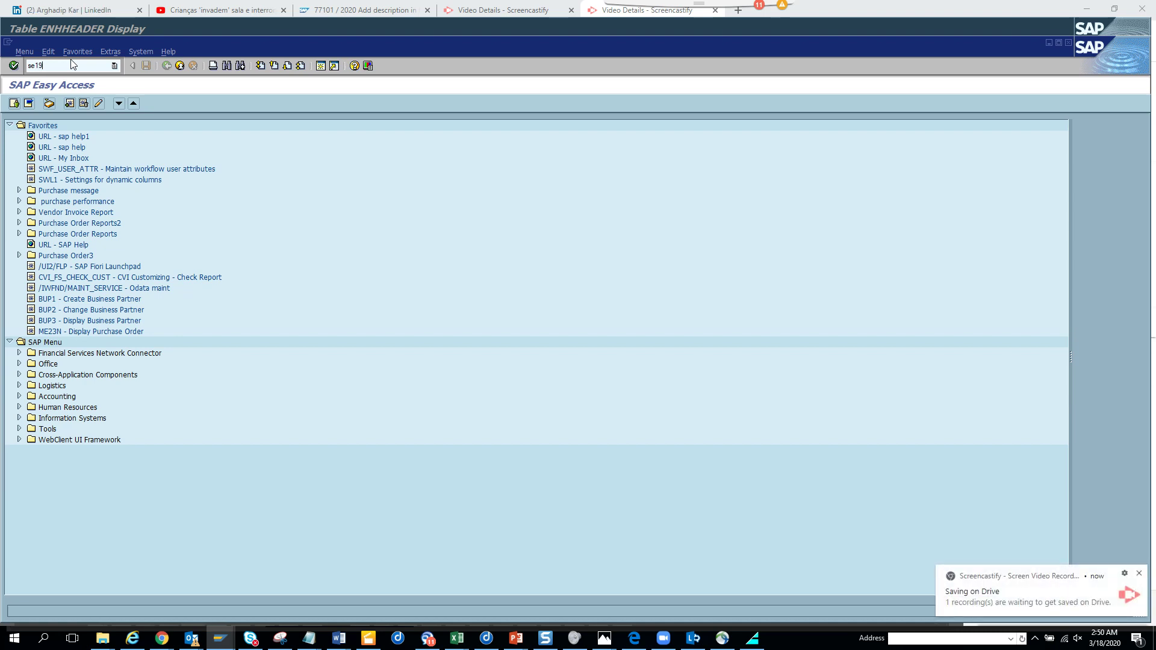
key("Return")
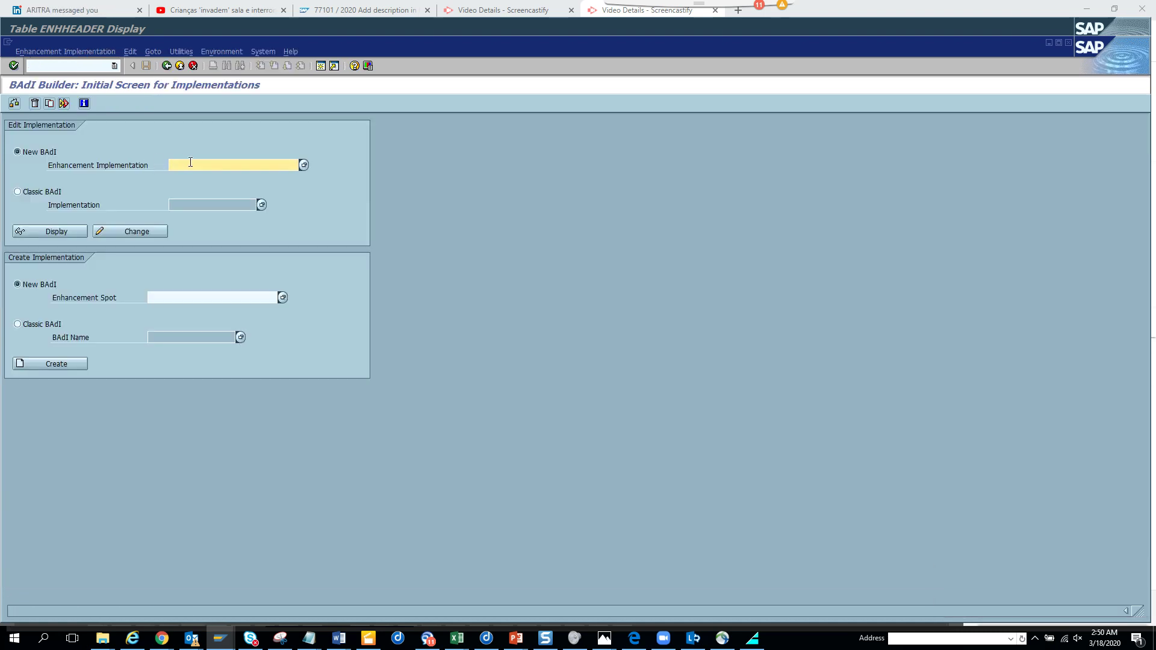
type("ZM2B_DEFAULT_LOCAL")
left_click(60, 232)
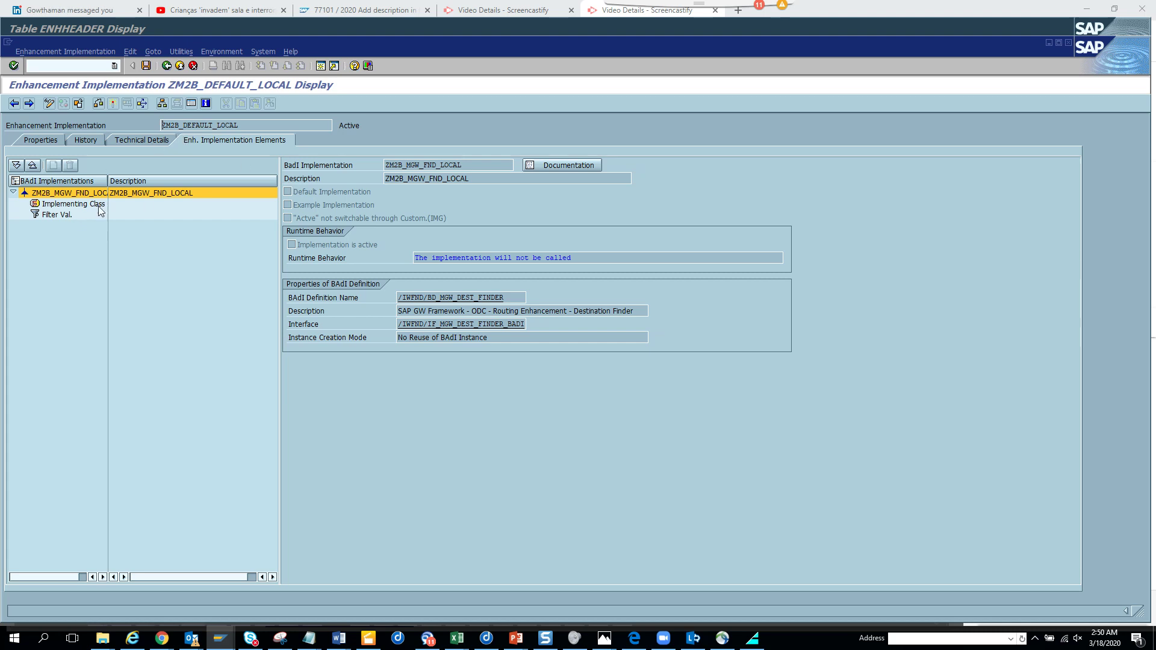
Open BAdI implementation ZM2B_MGW_FND_LOCAL and view its Technical Details
left_click(87, 194)
double_click(72, 194)
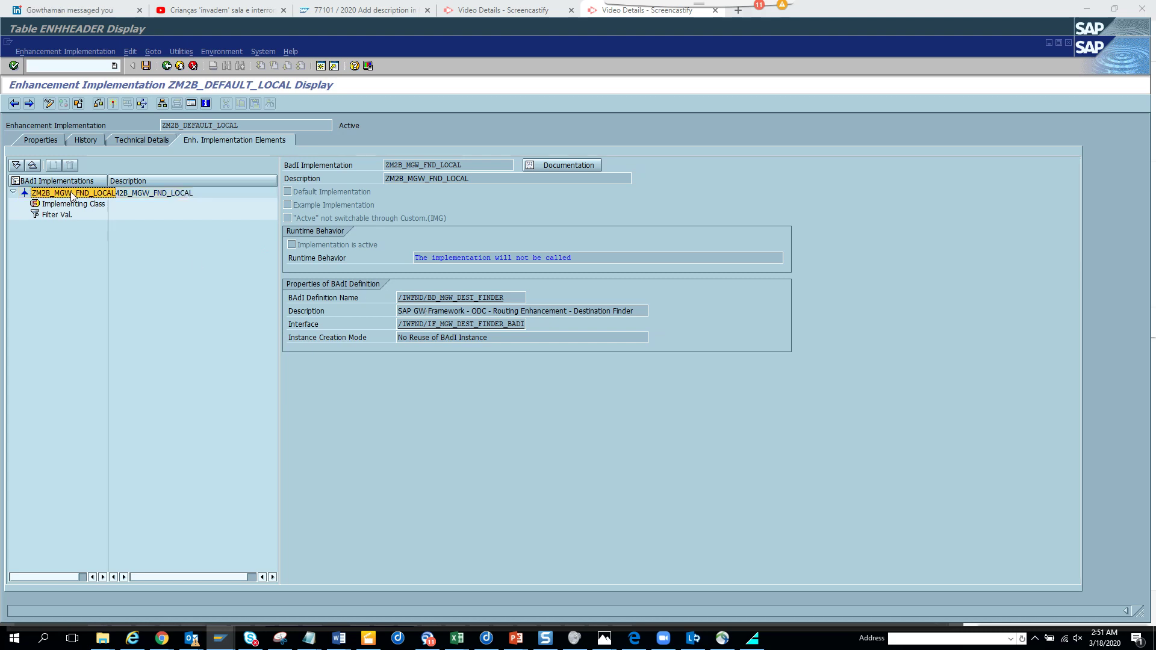
left_click(157, 142)
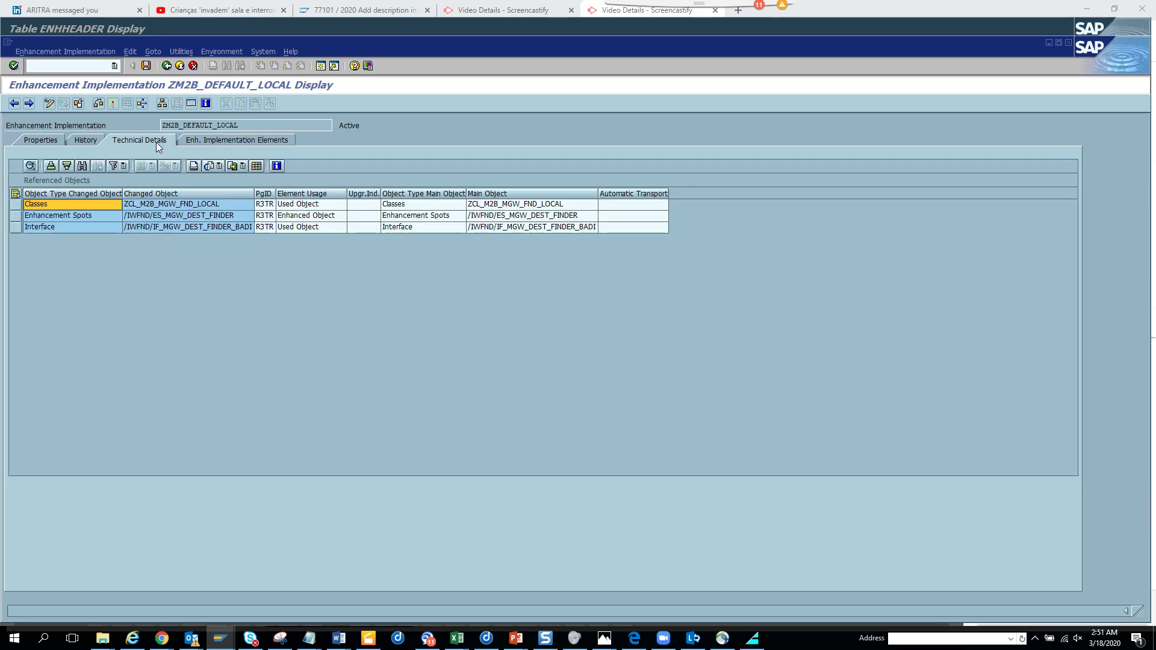
Read the GET_SYSTEM_ALIASES code in class ZCL_M2B_MGW_FND_LOCAL, then return to its method list
left_click(161, 205)
double_click(164, 206)
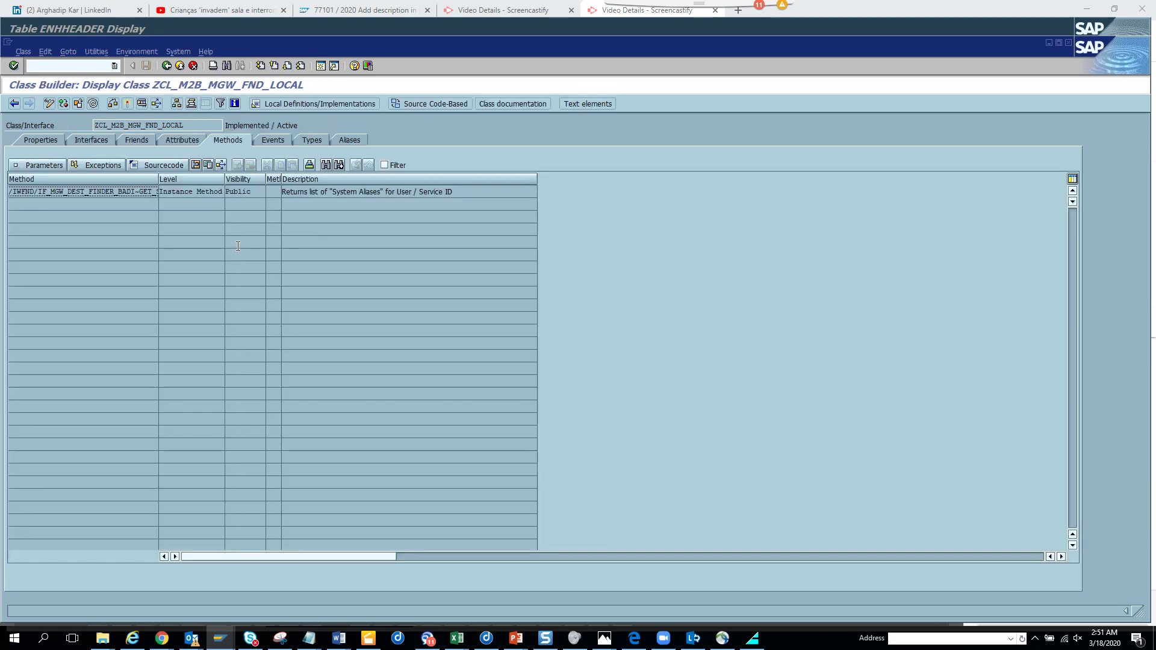
double_click(147, 193)
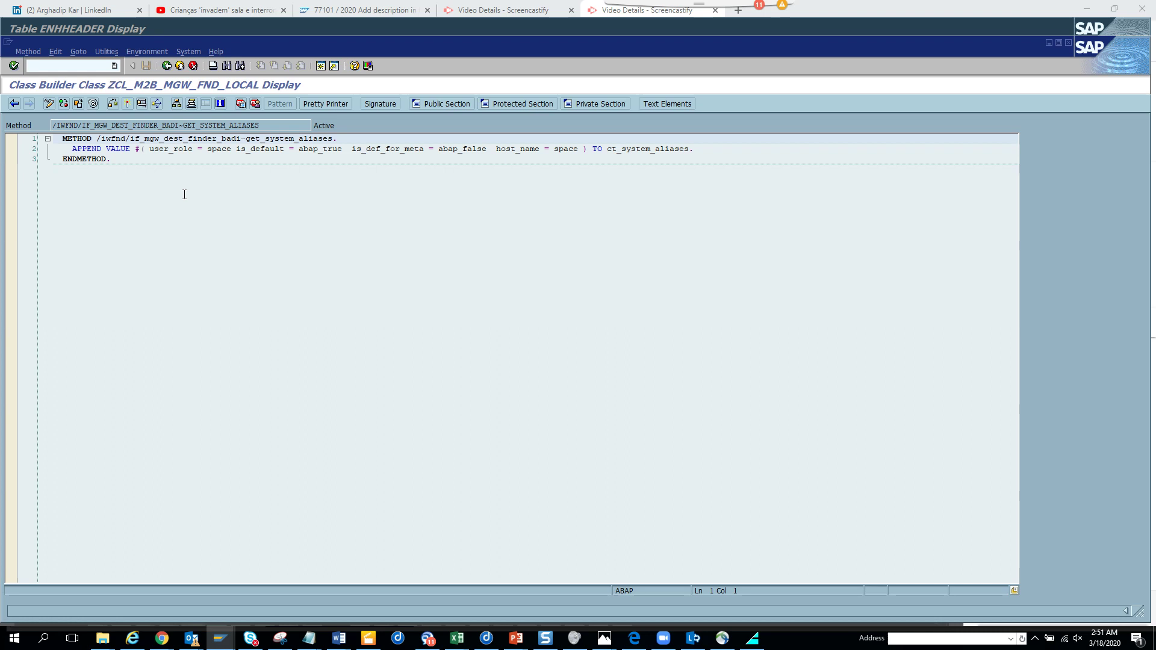
left_click(167, 65)
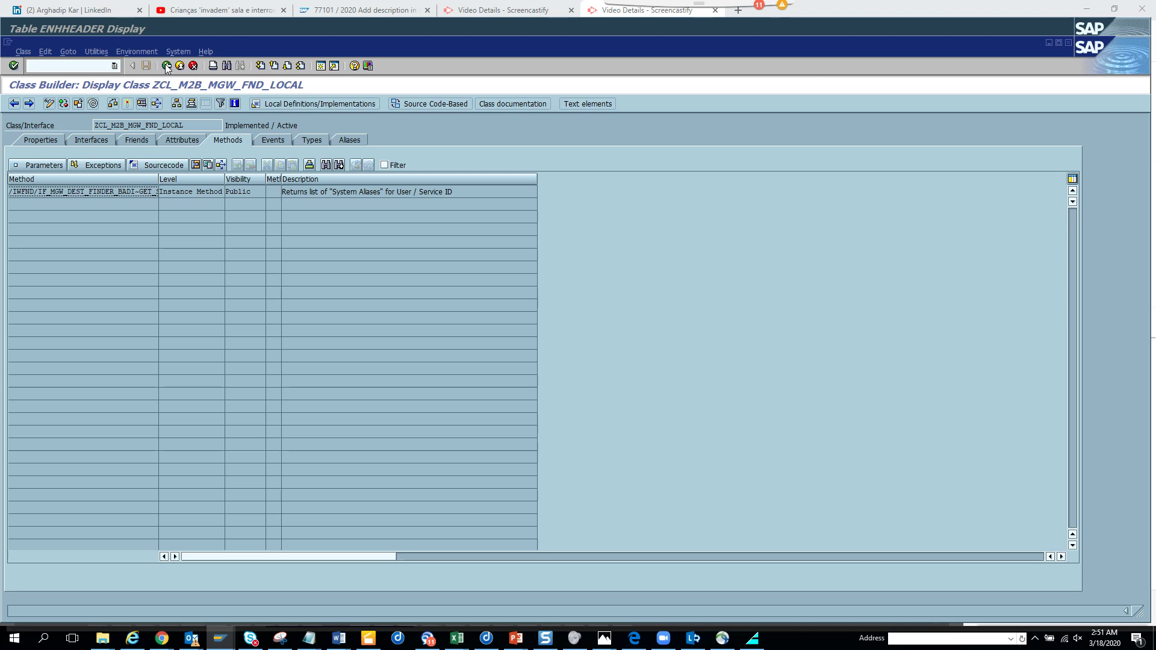
Rerun the ENHHEADER selection with Enh.Impl. z*, listing 13 entries from ZCALIBRATE to ZST12_TOR
key("alt+Tab")
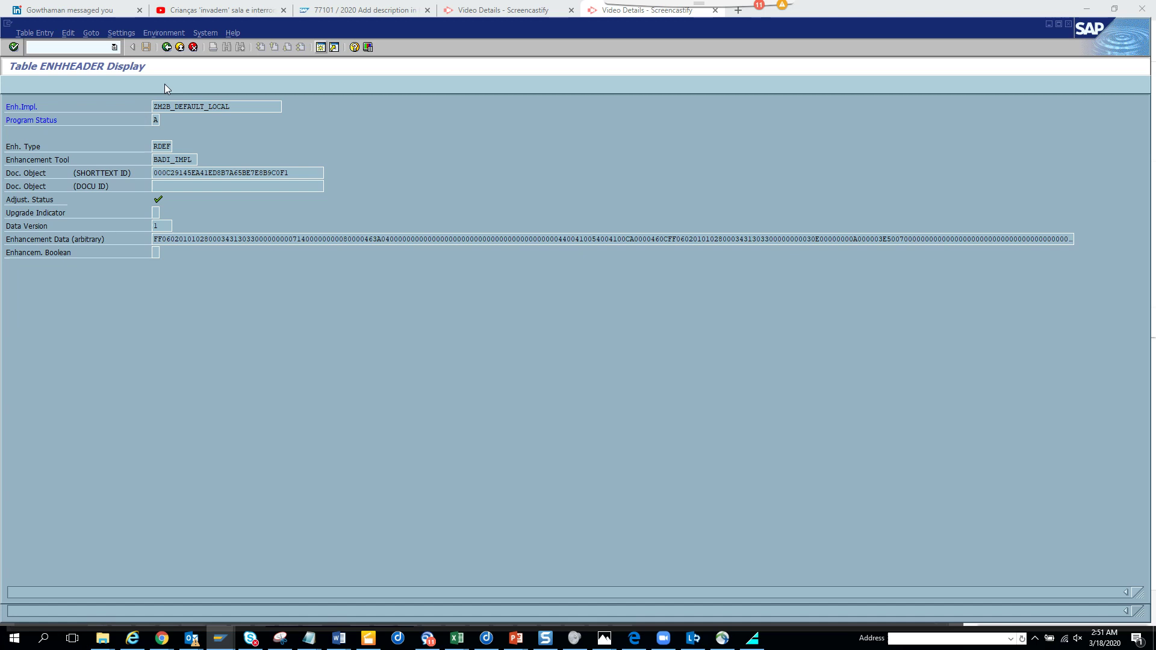
left_click(166, 47)
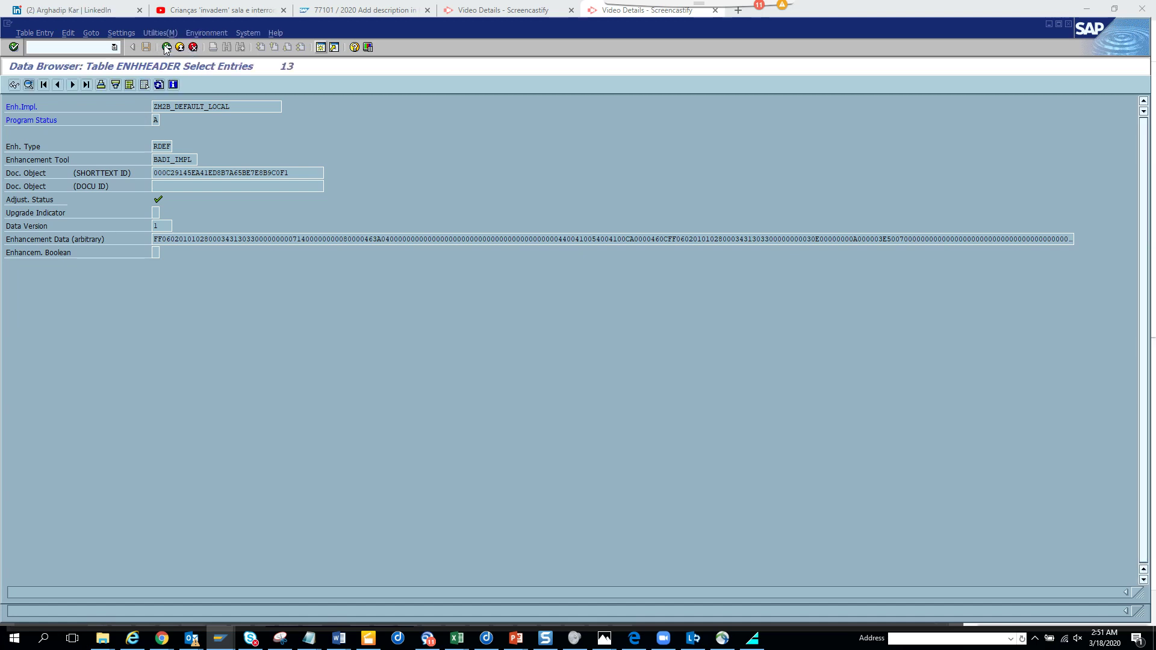
left_click(167, 47)
left_click(166, 47)
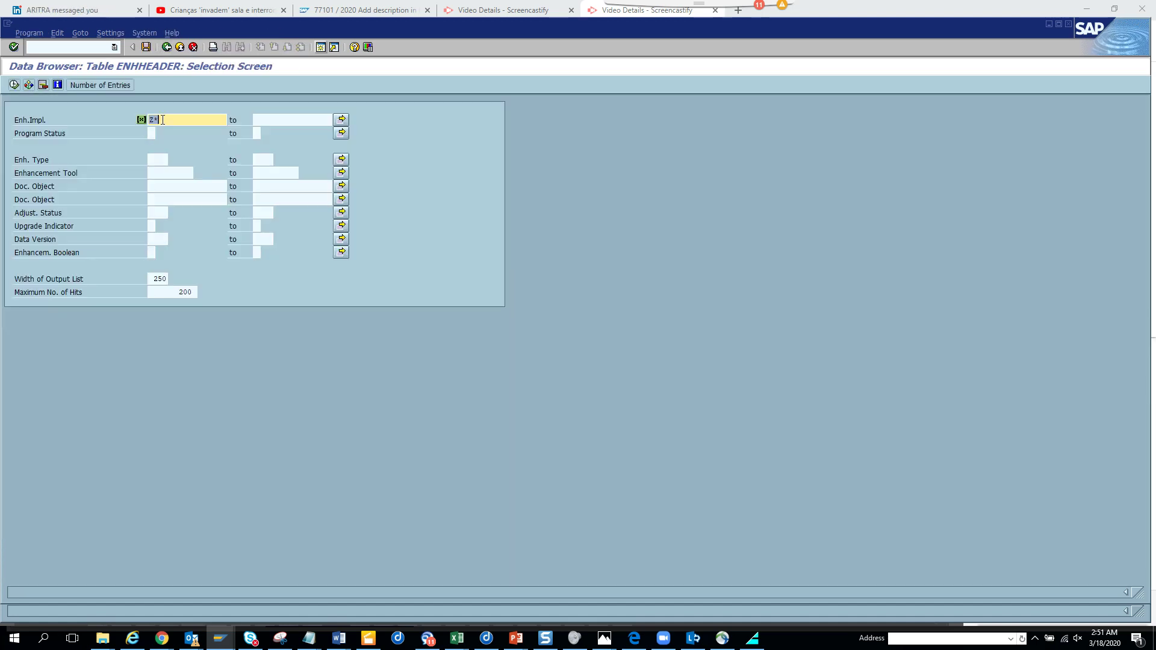
key("BackSpace")
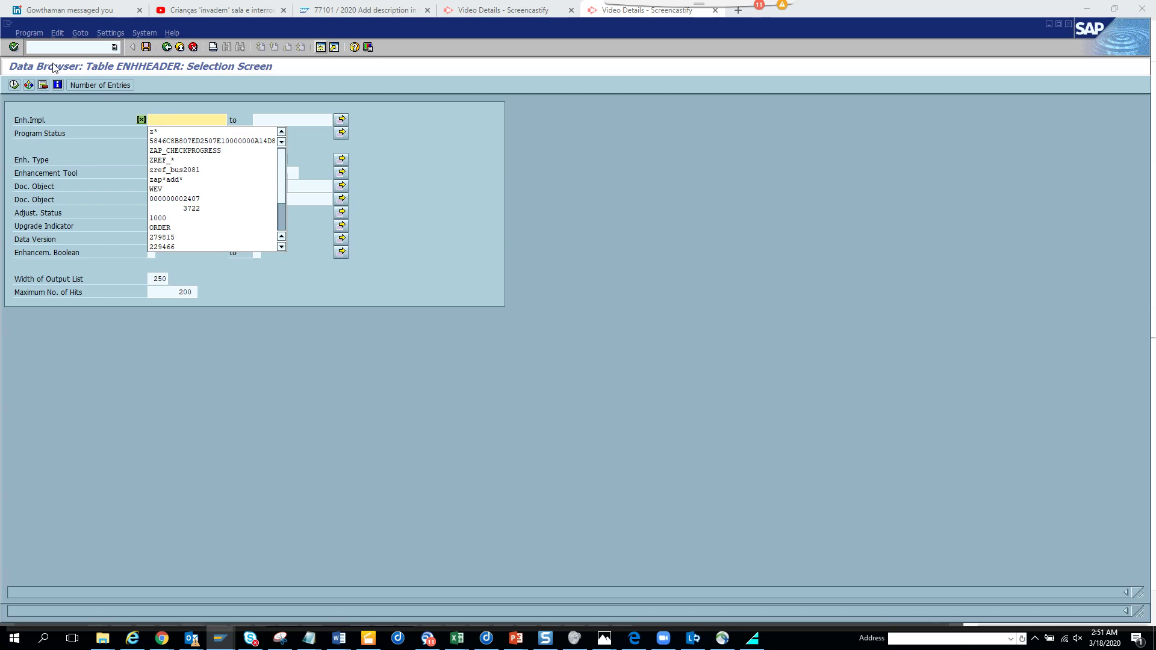
left_click(111, 156)
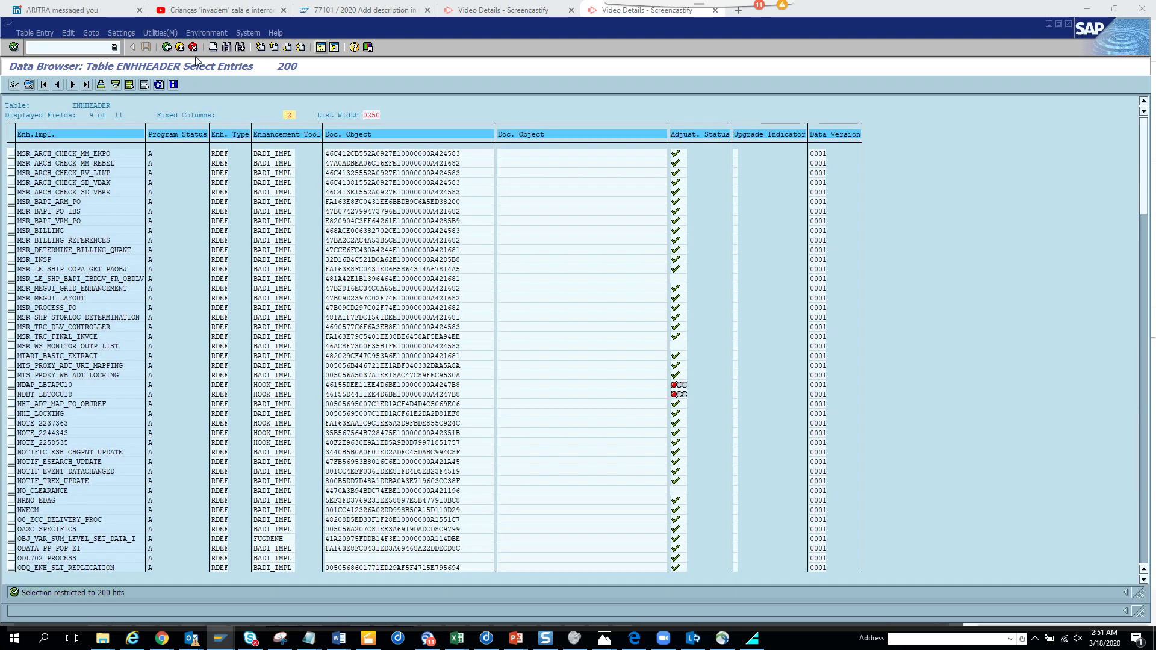
left_click(165, 48)
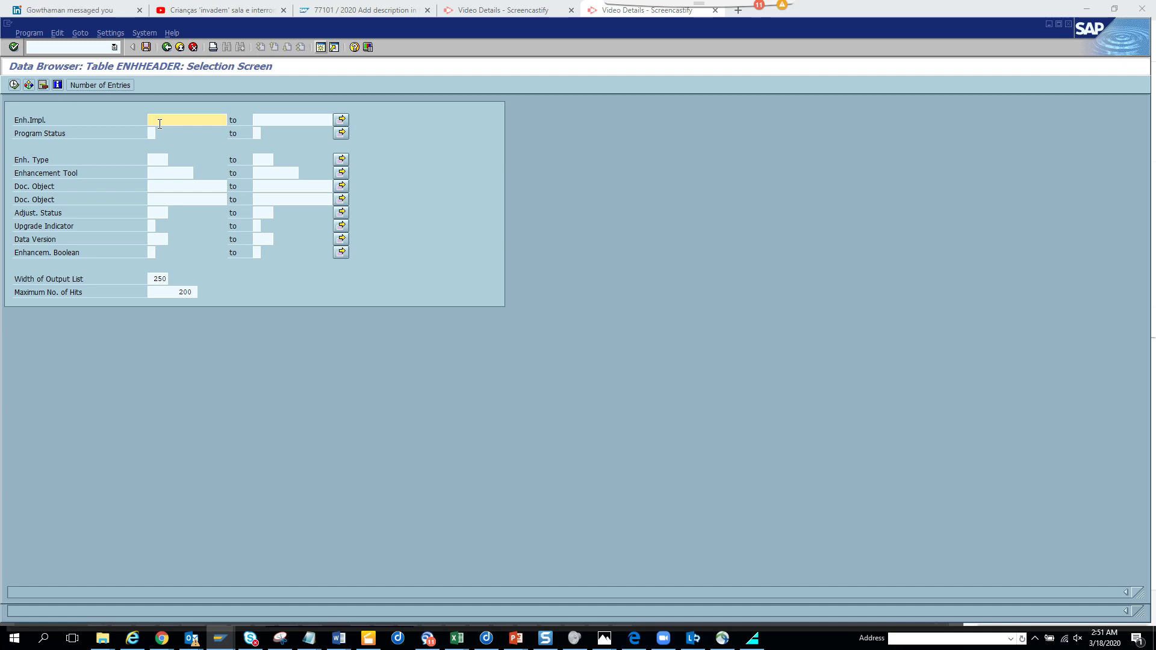
type("z*")
key("F8")
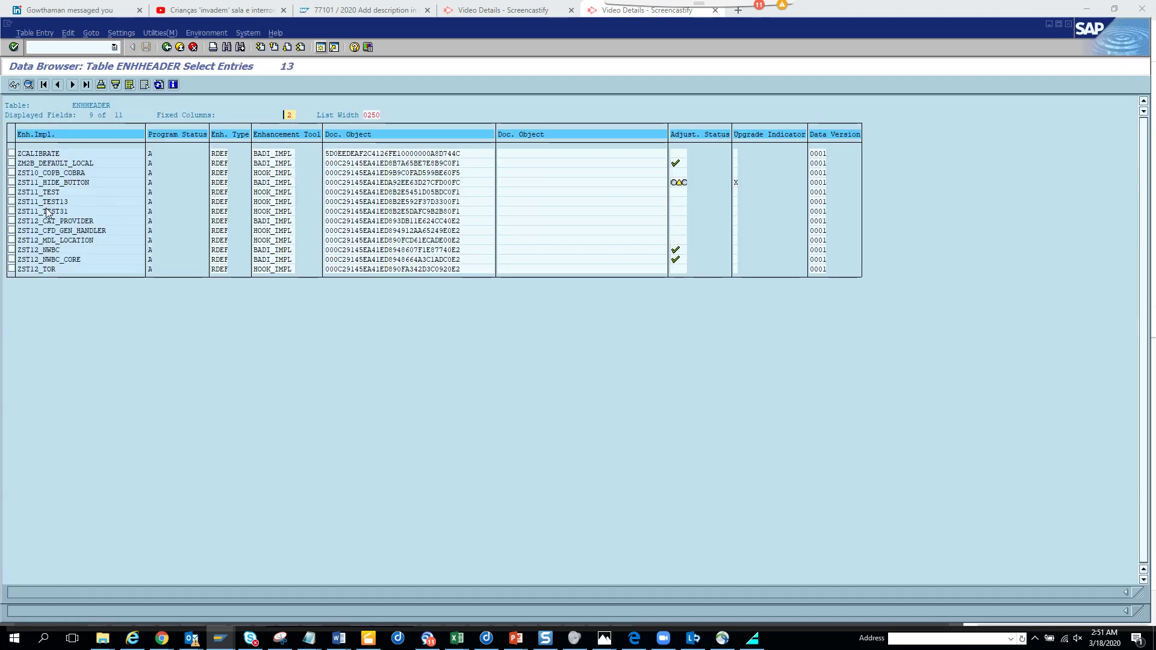
Open the ZST11_TEST13 record, then display that implementation in SE19 in the other session
double_click(48, 203)
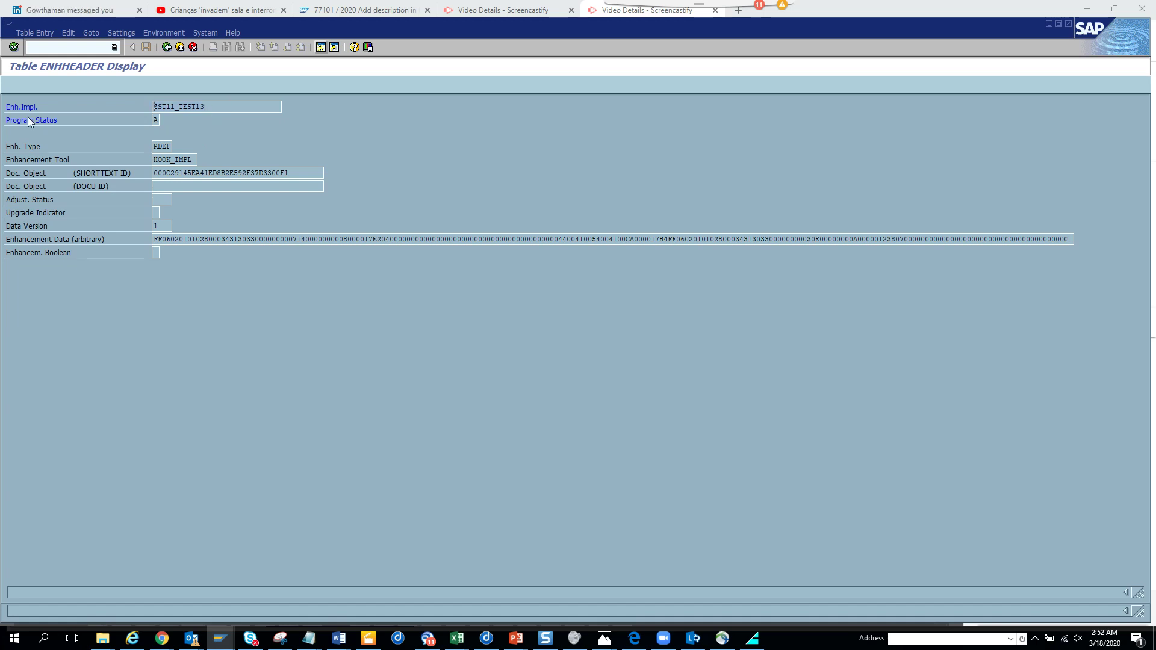
key("alt+Tab")
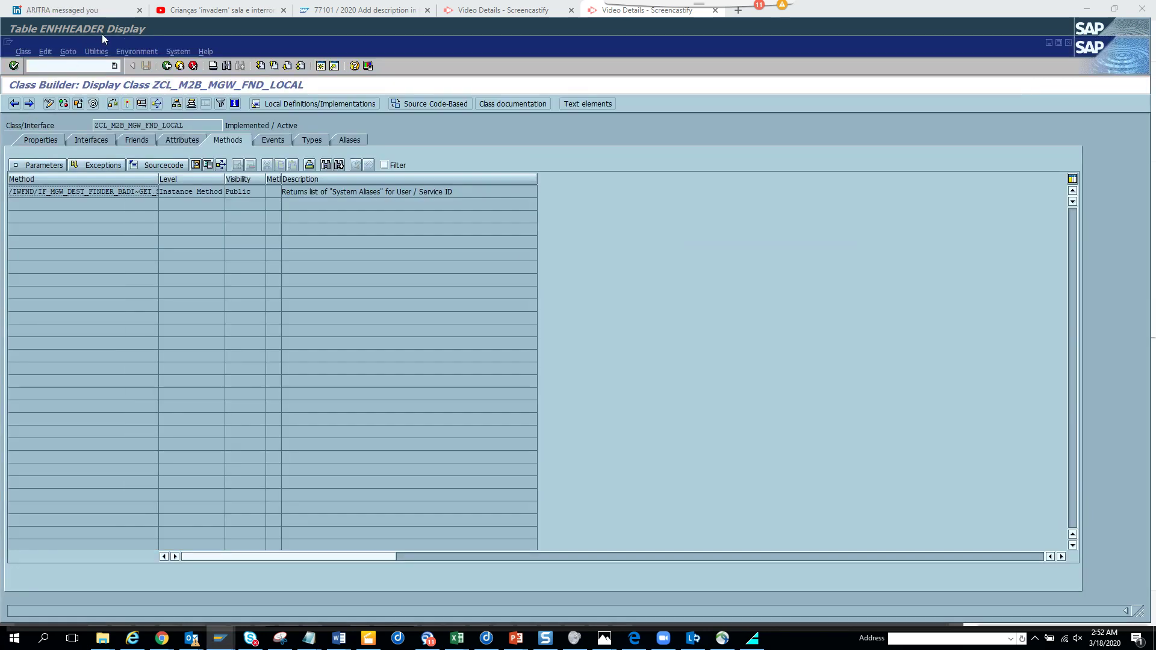
left_click(167, 66)
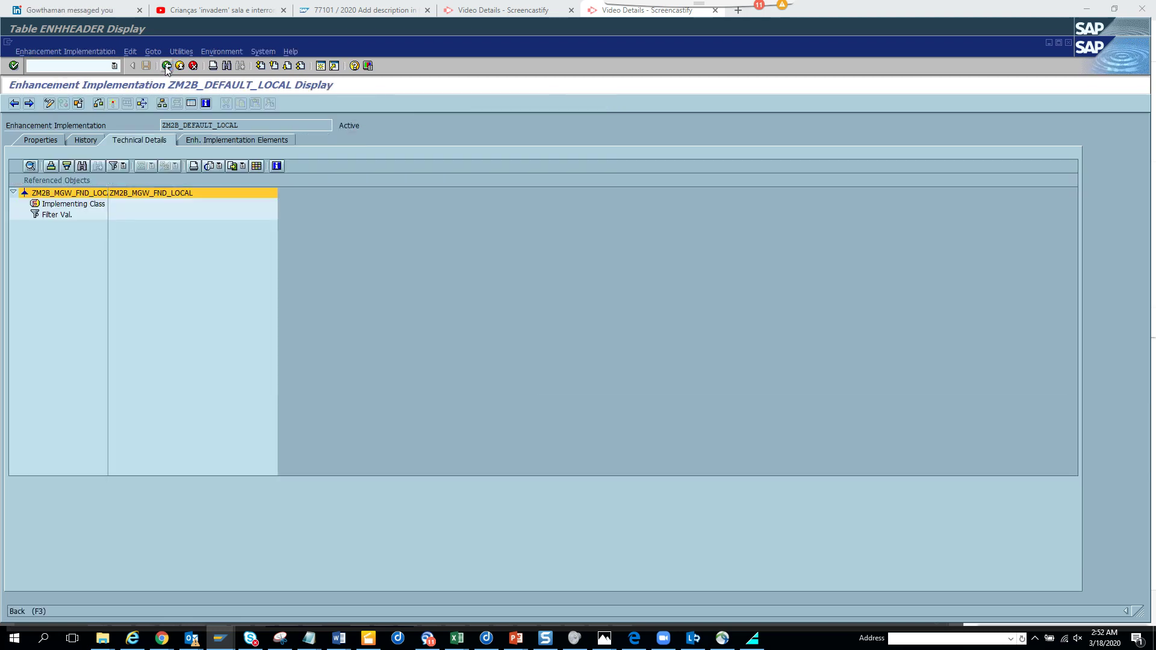
left_click(167, 66)
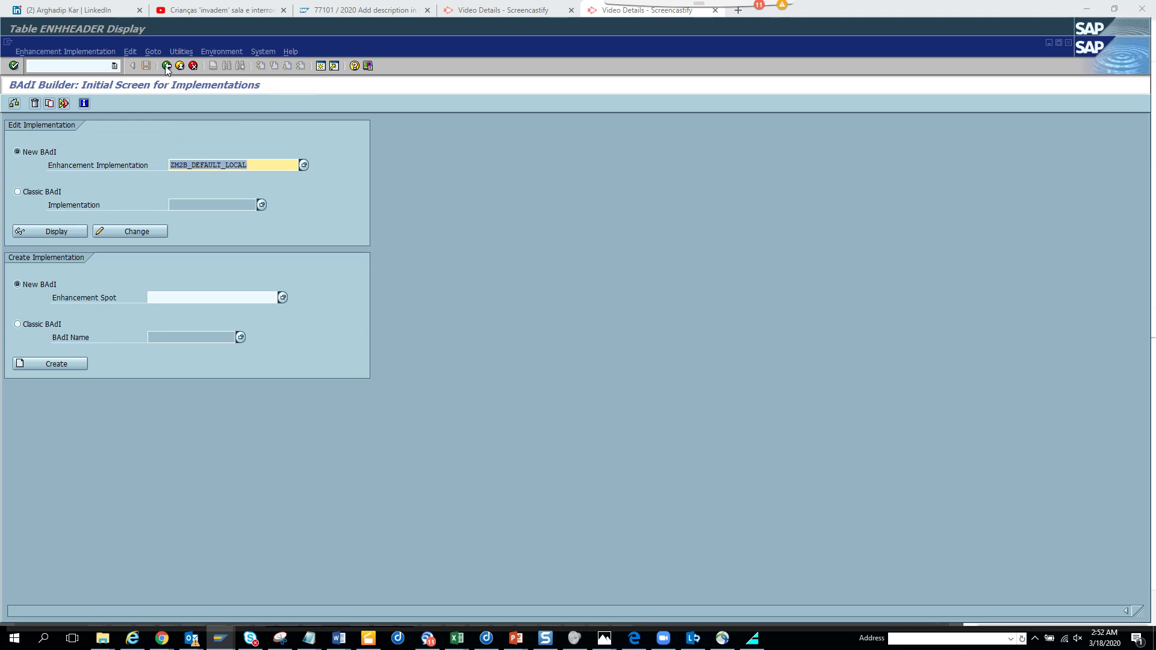
type("ZST11_TEST13")
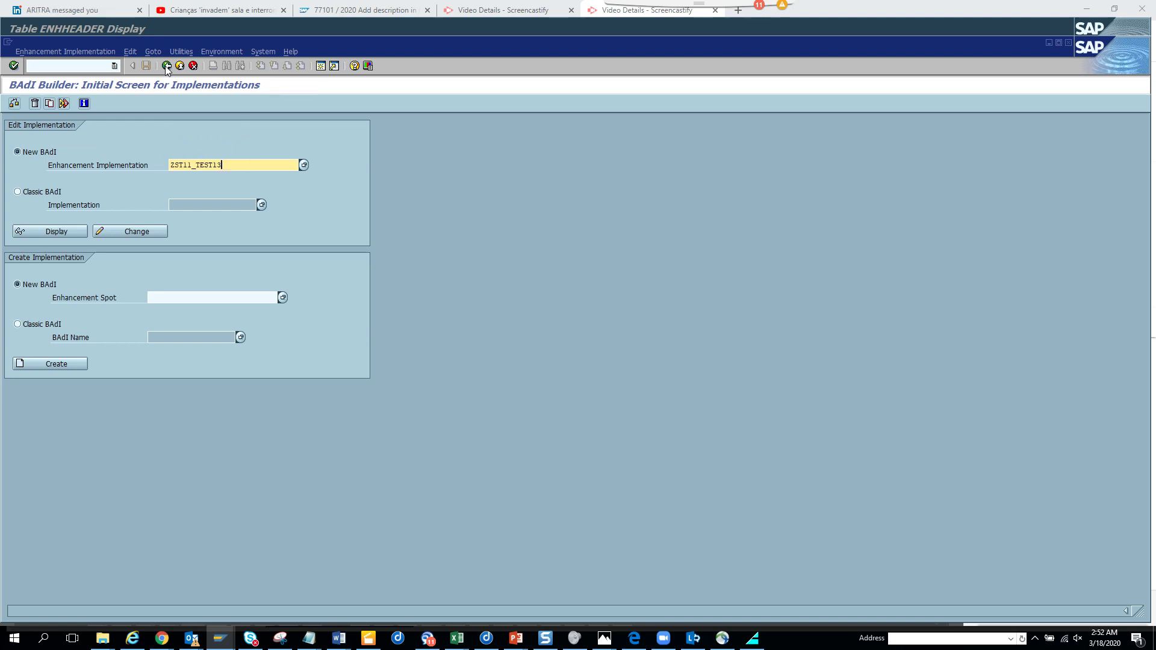
left_click(87, 233)
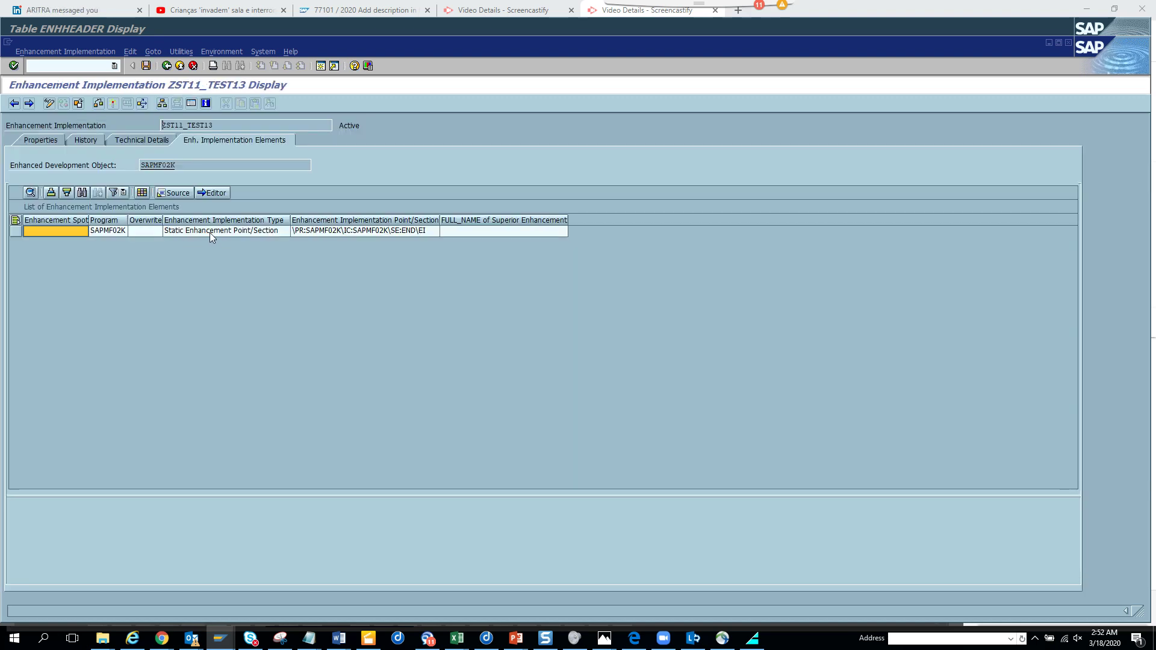
Open the ZST11_TEST13 code in the Editor, then start a new GUI window
left_click(220, 195)
left_click(205, 192)
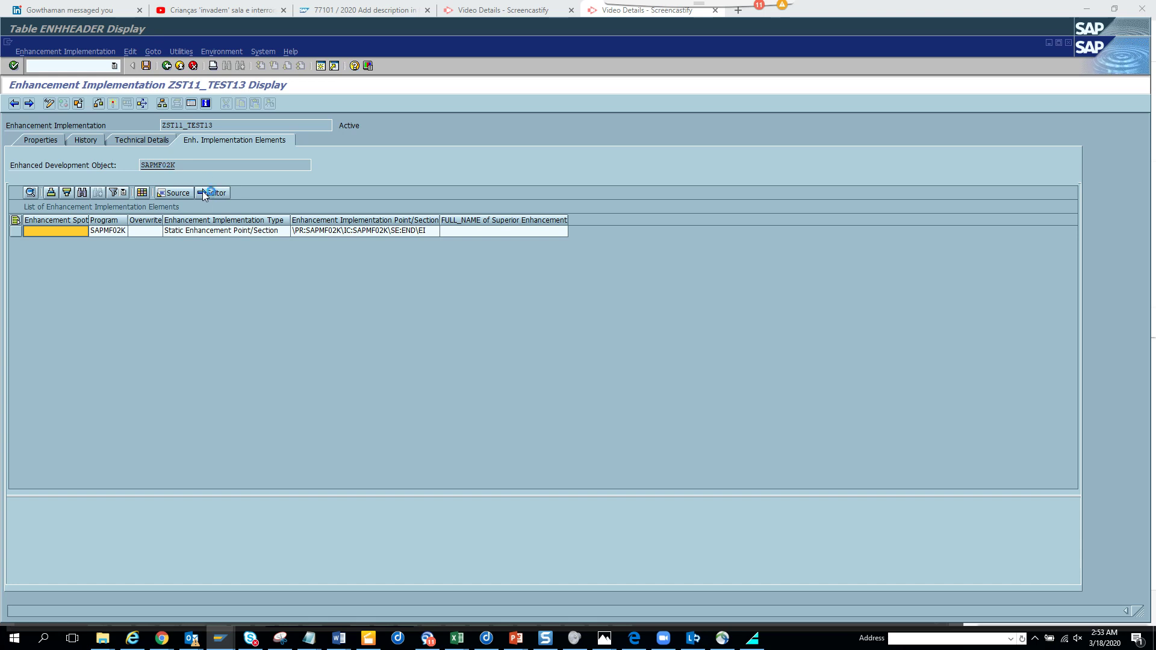
left_click(8, 44)
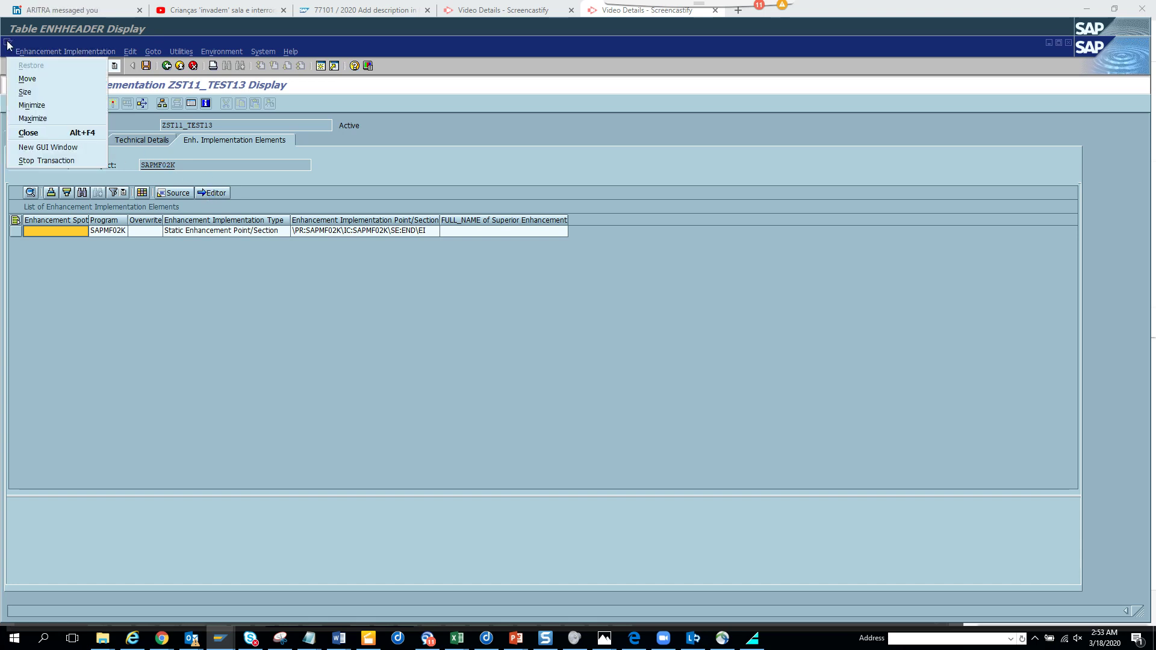
left_click(48, 146)
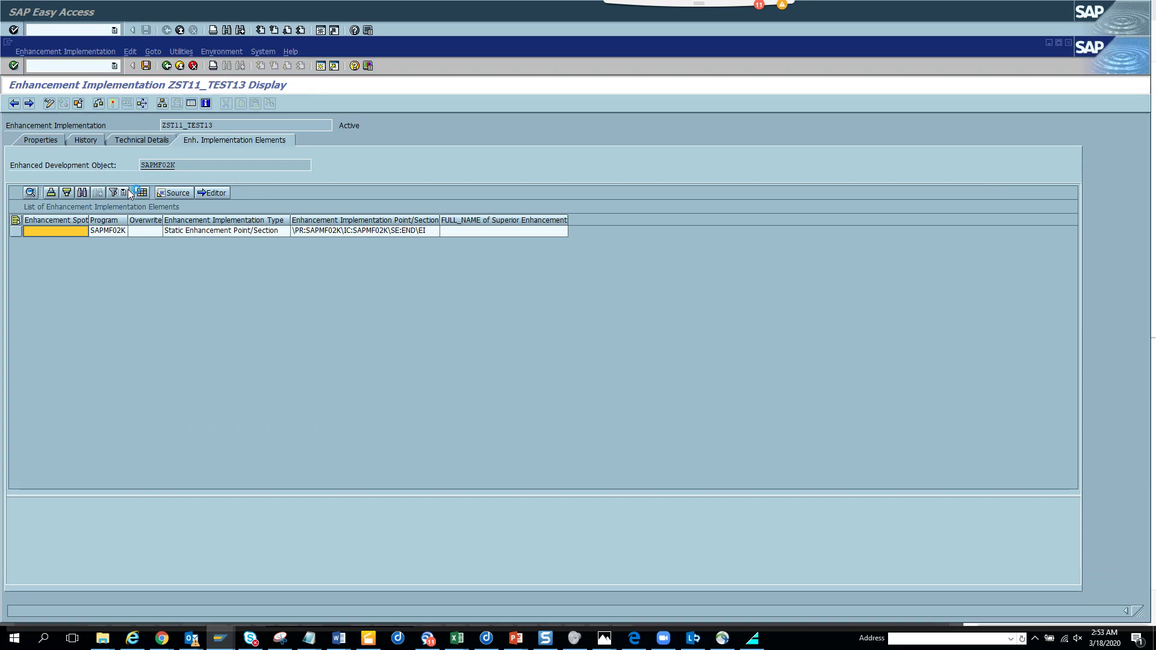
Open the ENHHEADER record for ZST12_NWBC from the list of 13 Z entries
key("alt+Tab")
key("alt+Tab")
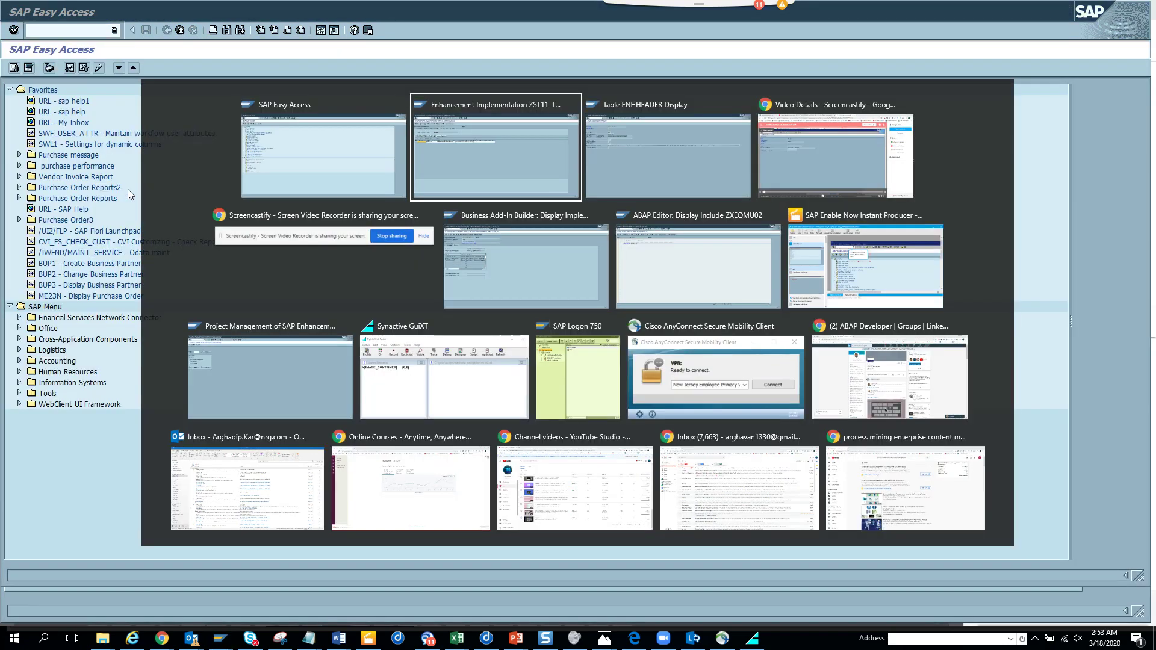
key("alt+Tab")
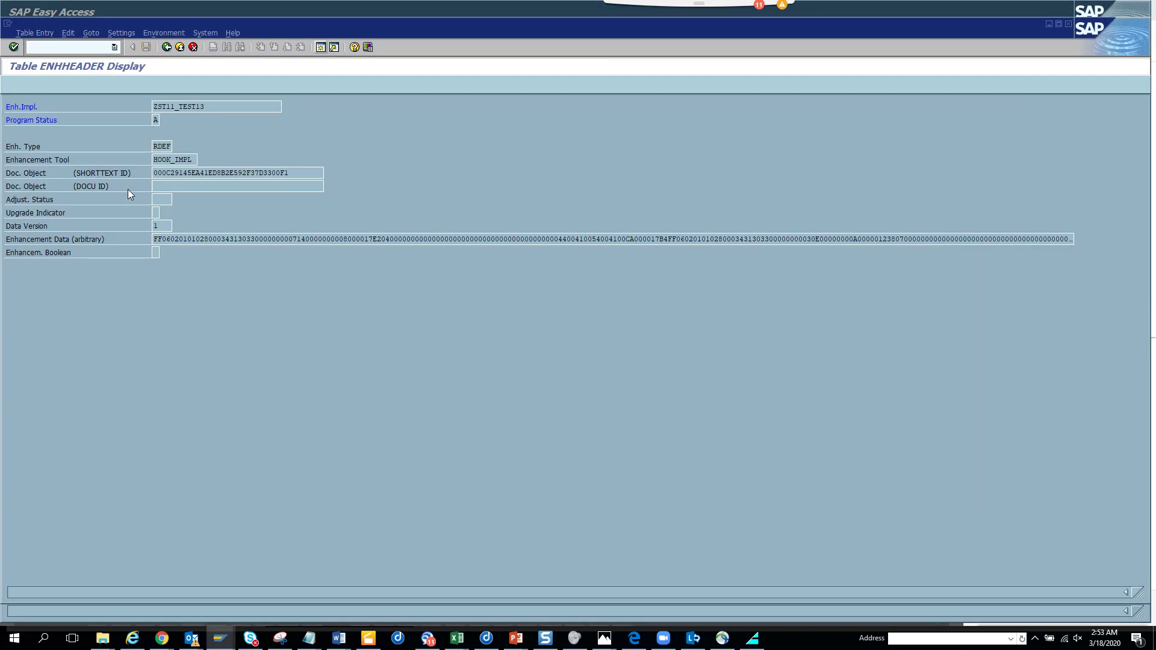
left_click(166, 47)
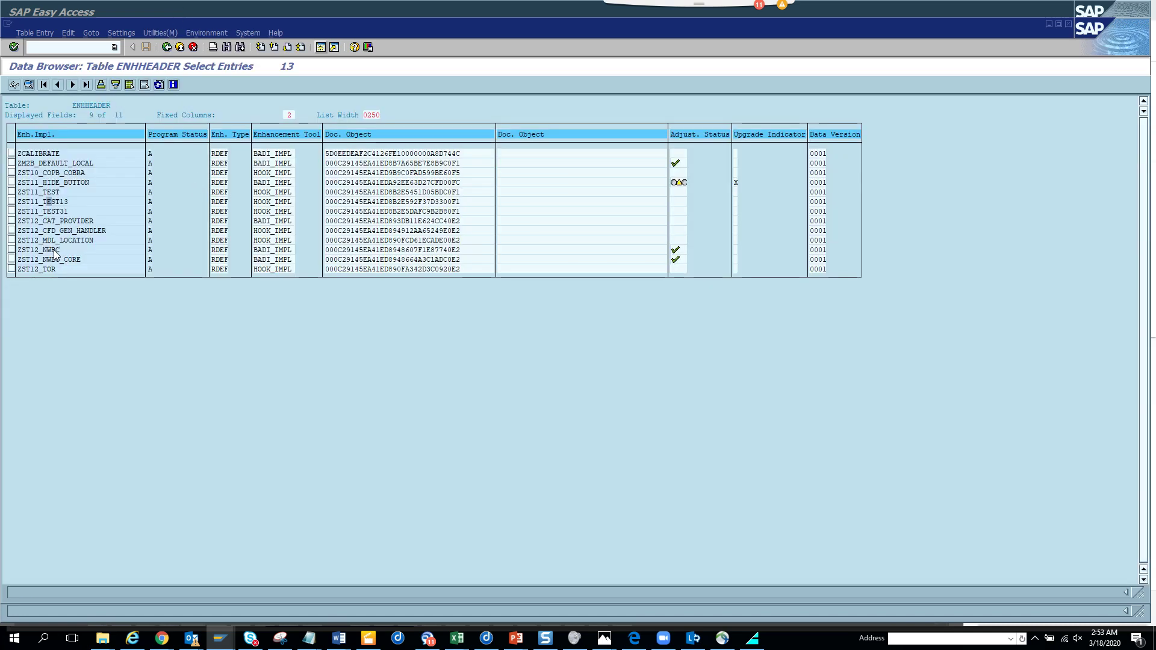
double_click(54, 252)
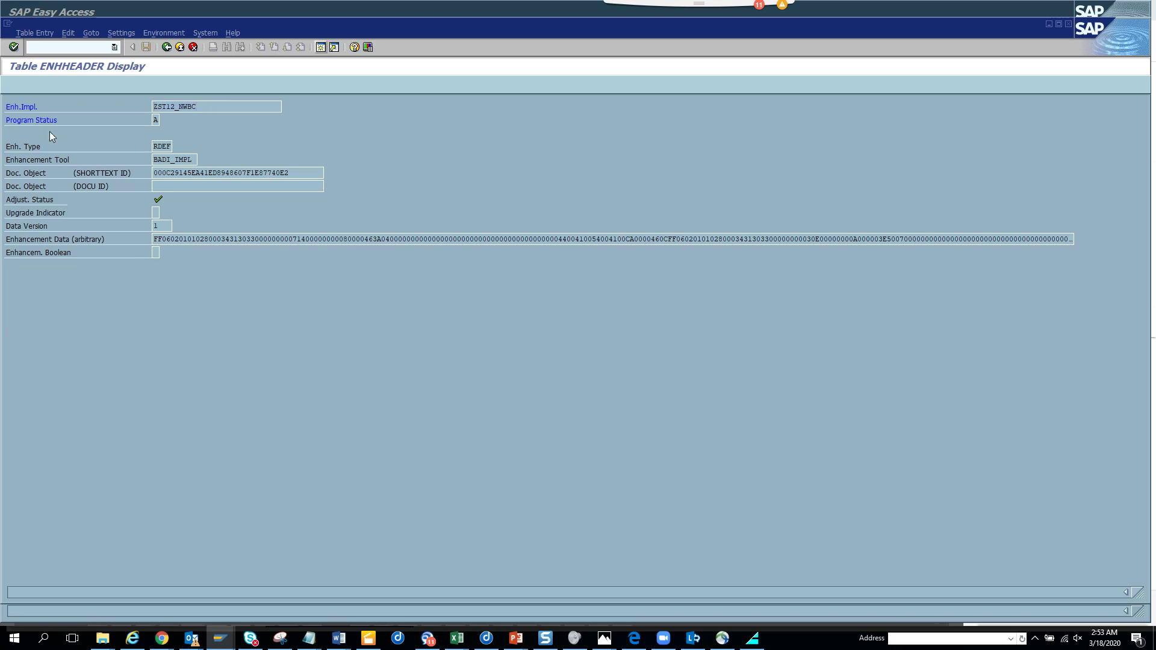
In the other session, display ZST11_TEST13 via se19 and open its code in the Editor
key("shift+F3")
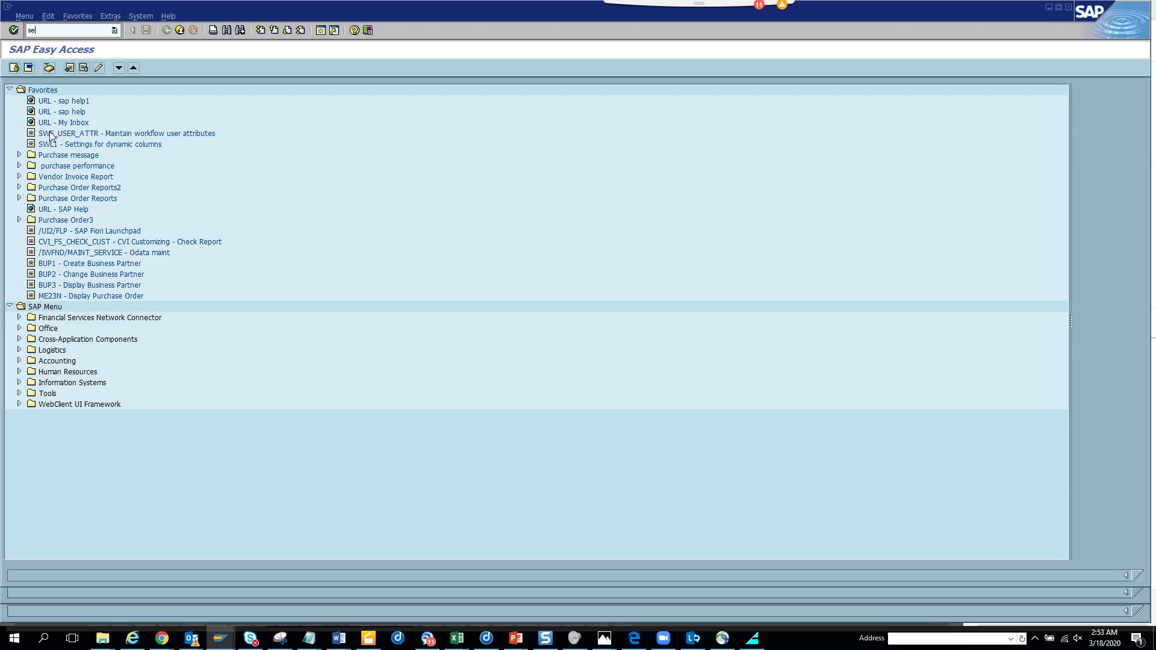
type("se19")
key("Return")
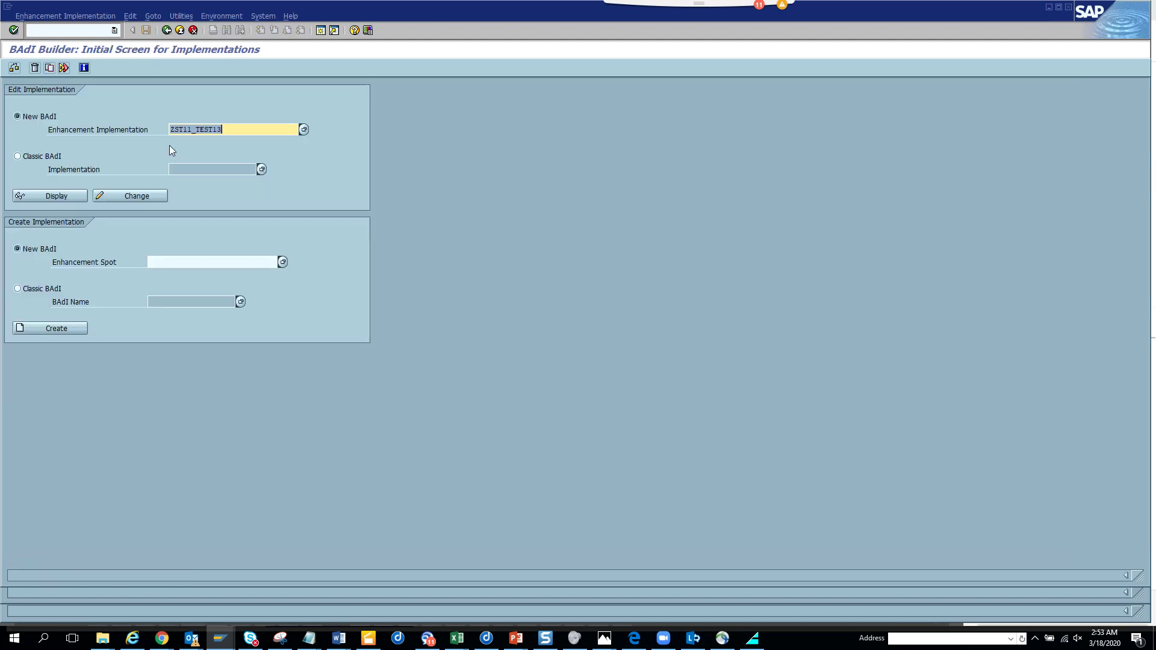
left_click(82, 196)
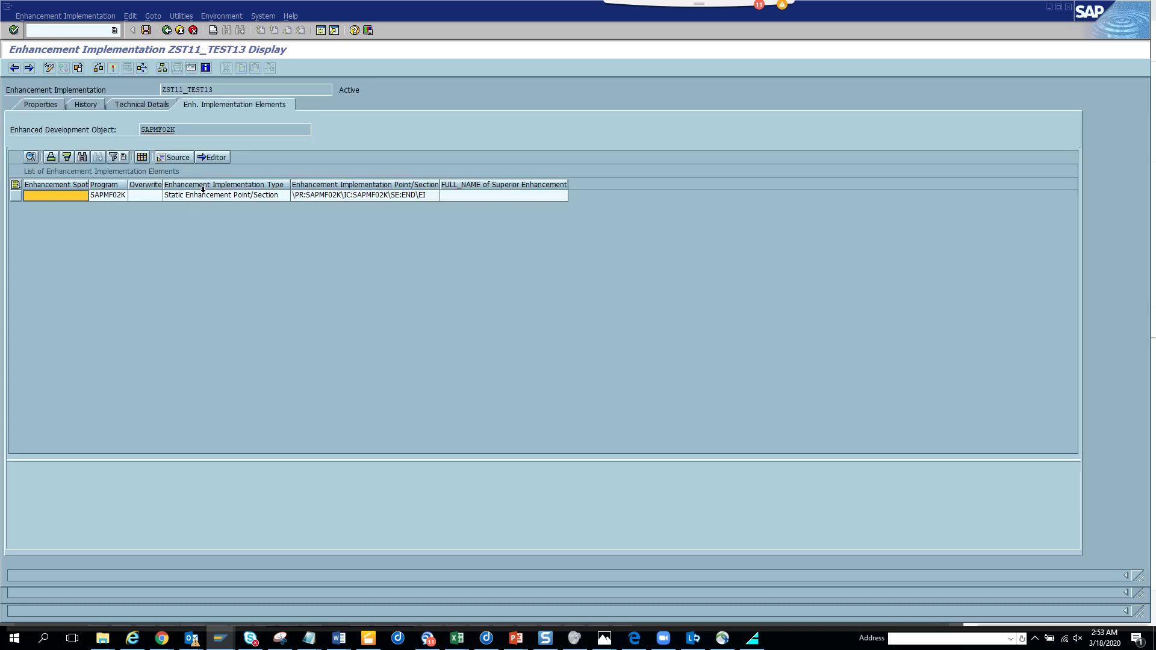
left_click(219, 157)
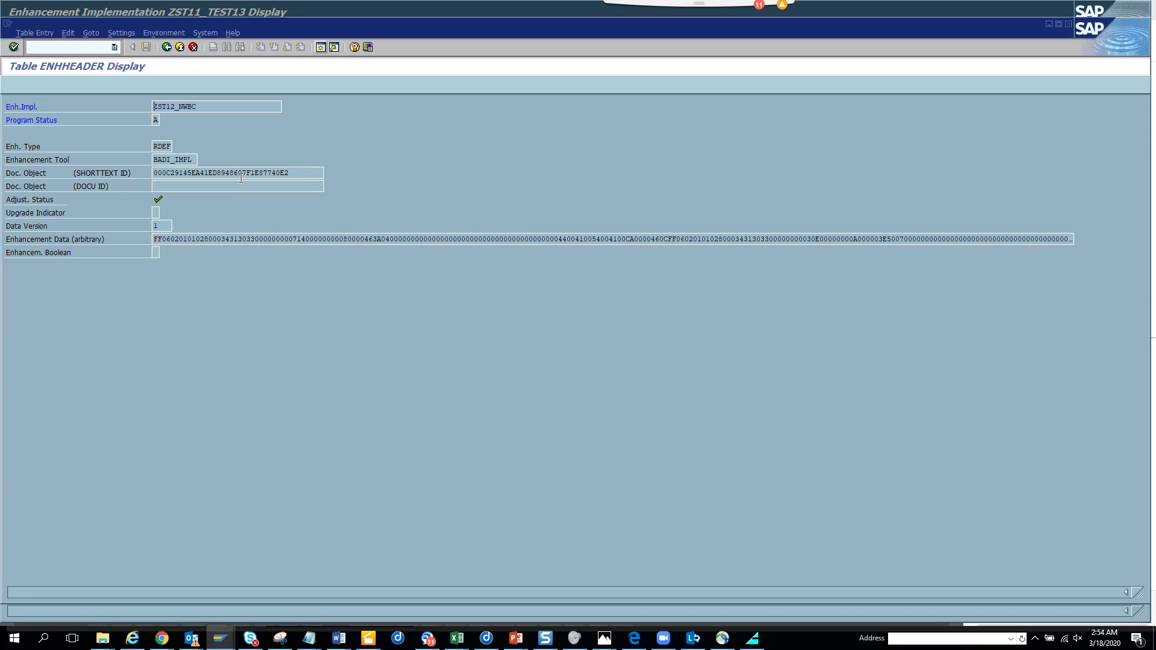
Switch to the SAPMF02K editor window showing the ZST11_TEST13 block that sets SY-BINPT for XK03
key("alt+Tab")
key("alt+Tab")
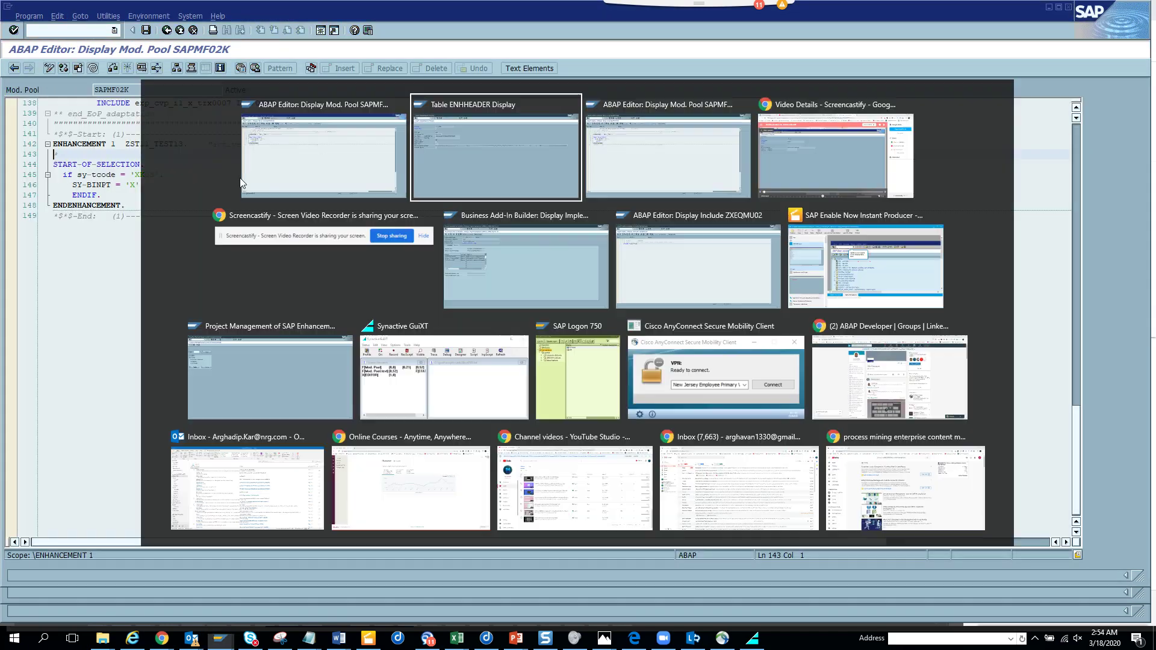
key("alt+Tab")
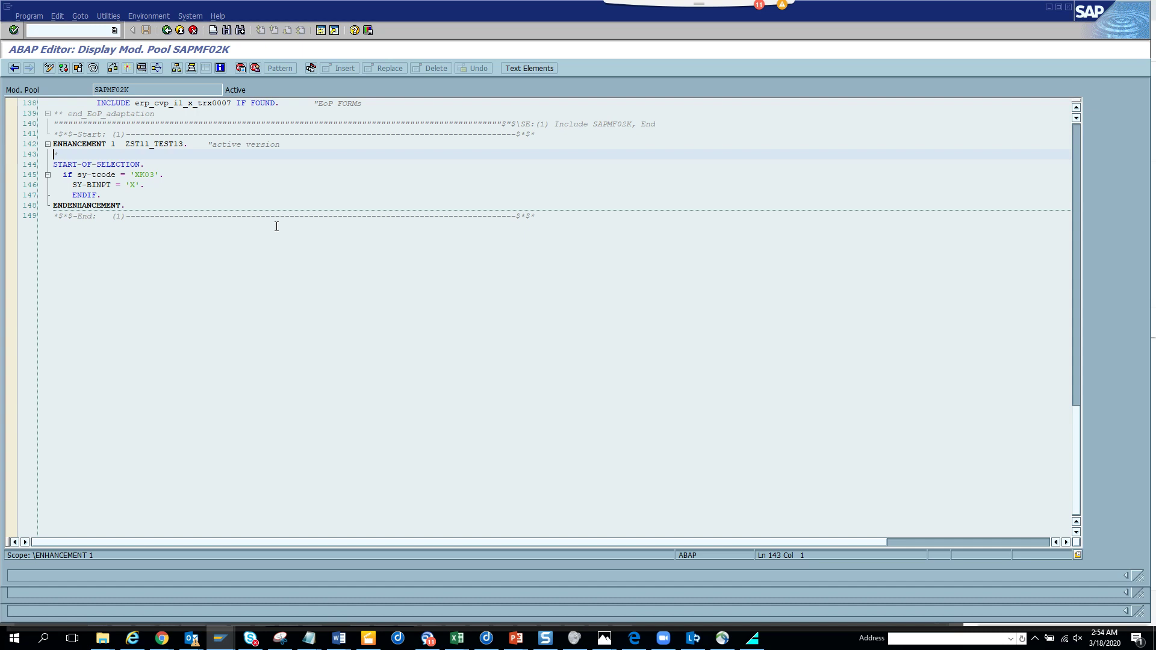
key("alt+Tab")
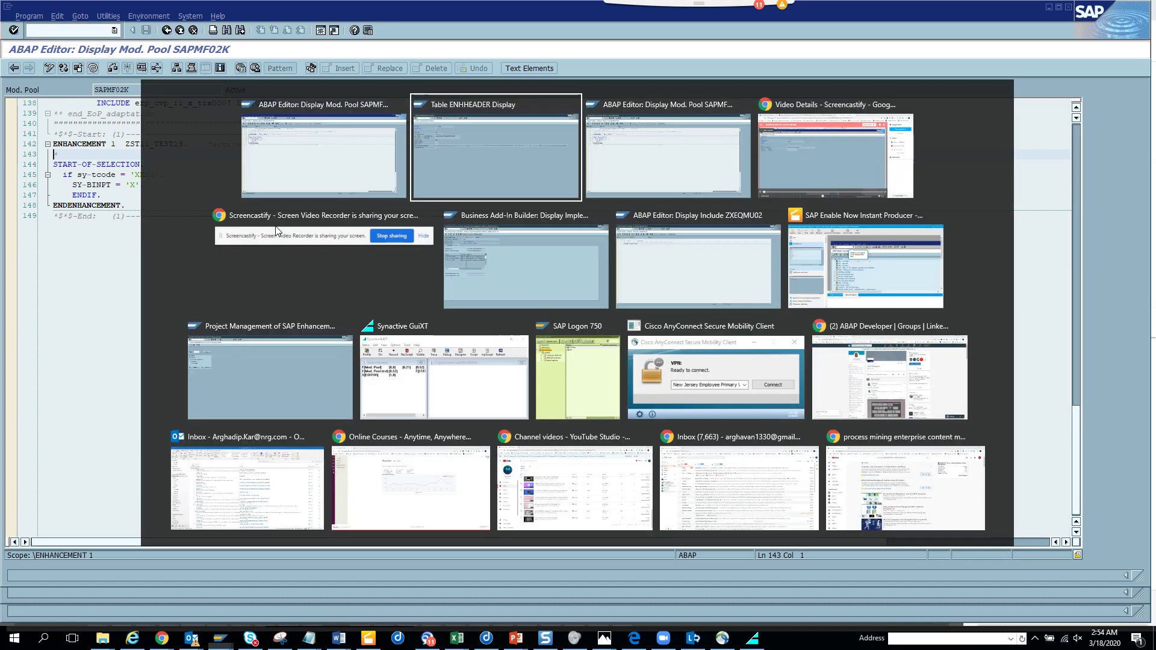